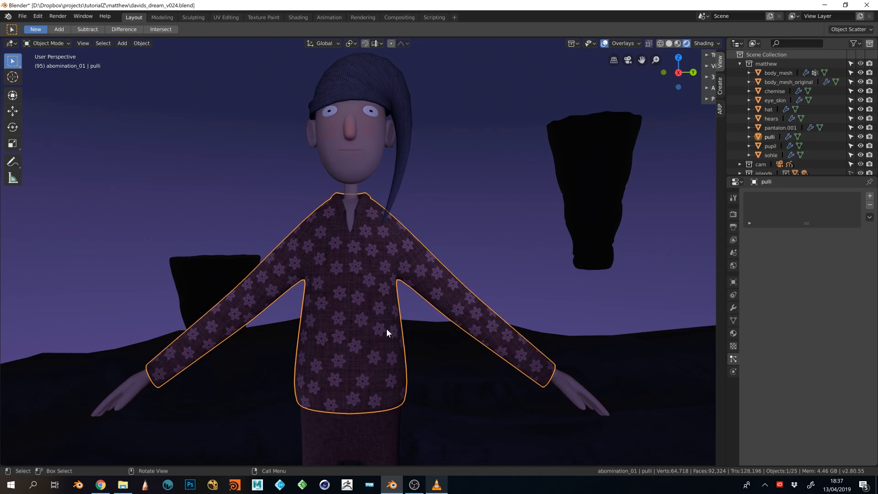
Hide the character's clothing objects pulli, chemise and pantalon.001 to expose the body
shift+middle_drag(401, 317, 367, 260)
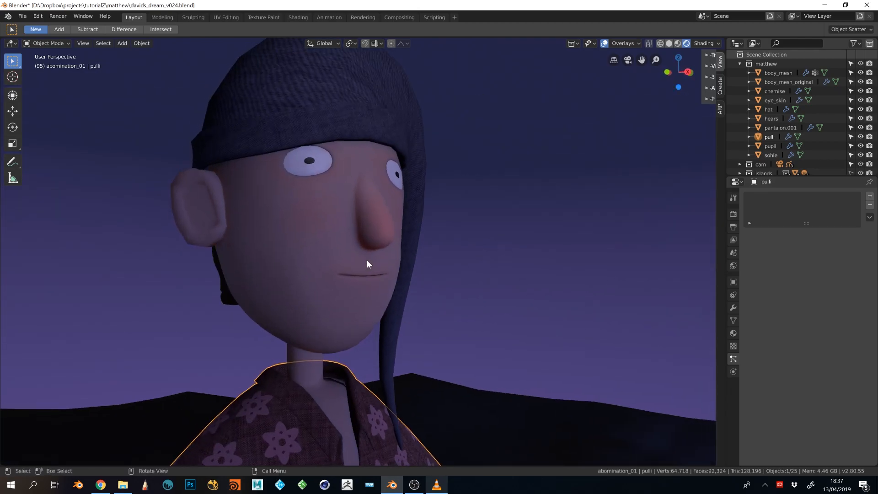
middle_drag(367, 370, 341, 364)
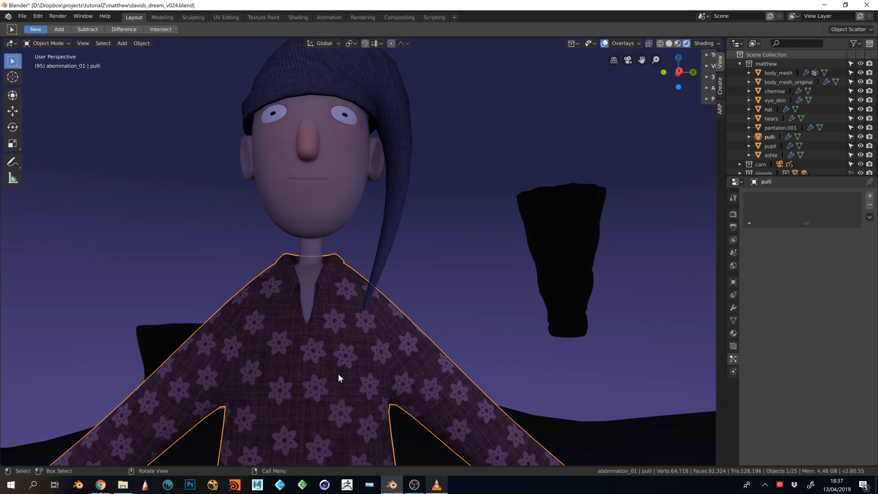
scroll(338, 373, down, 4)
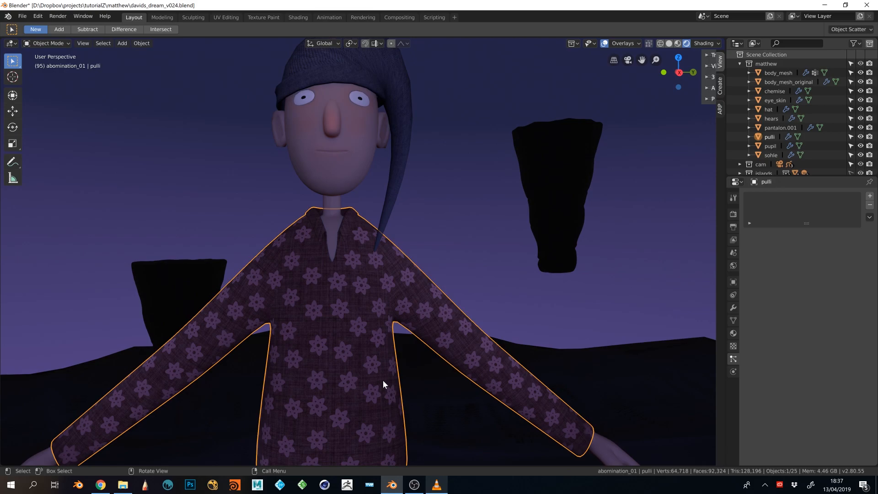
key(h)
middle_drag(382, 378, 344, 385)
click(385, 364)
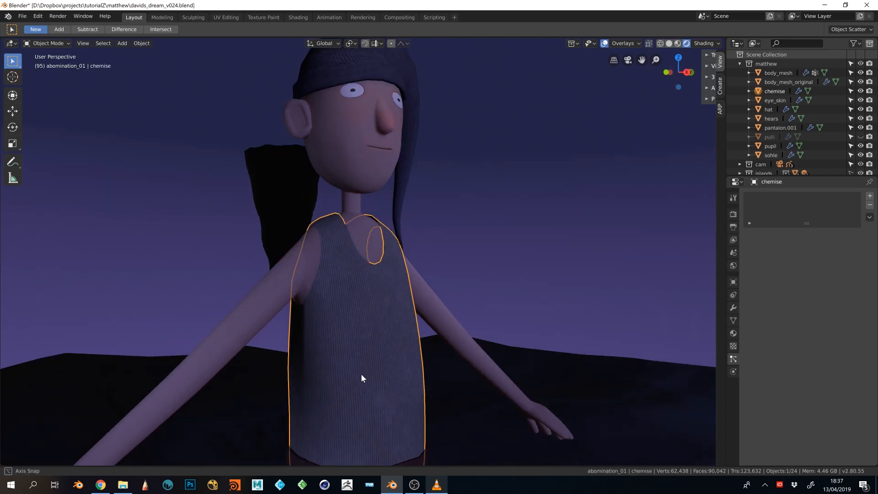
key(h)
middle_drag(391, 365, 369, 293)
click(382, 421)
key(h)
middle_drag(396, 332, 353, 266)
mouse_move(345, 387)
middle_down()
mouse_move(352, 425)
mouse_move(350, 402)
middle_up()
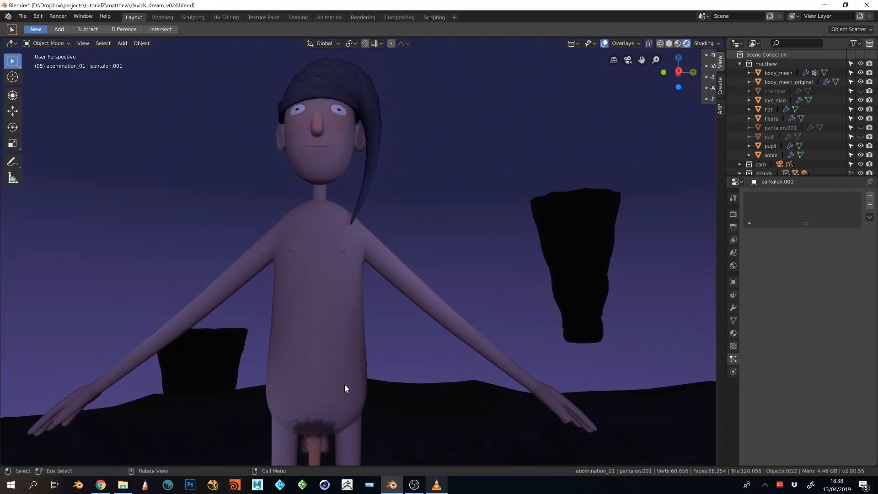
Add a second particle system to body_mesh and name it pubicBeard
click(345, 397)
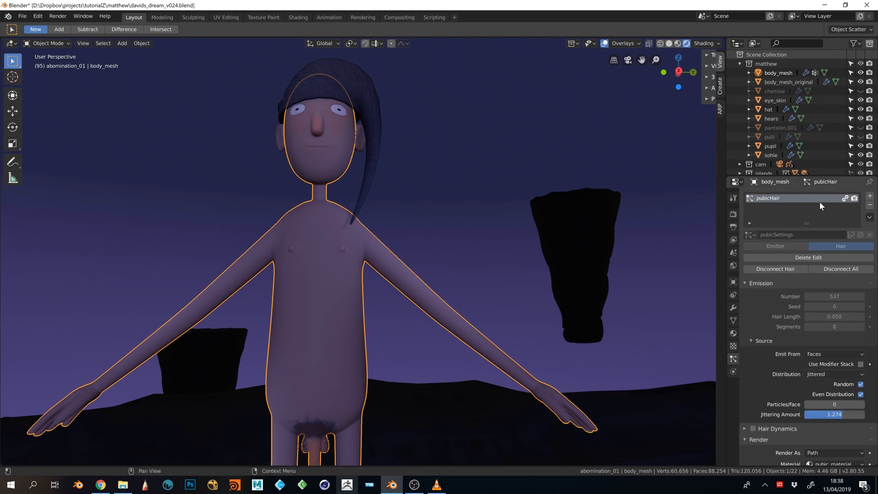
click(868, 196)
double_click(780, 208)
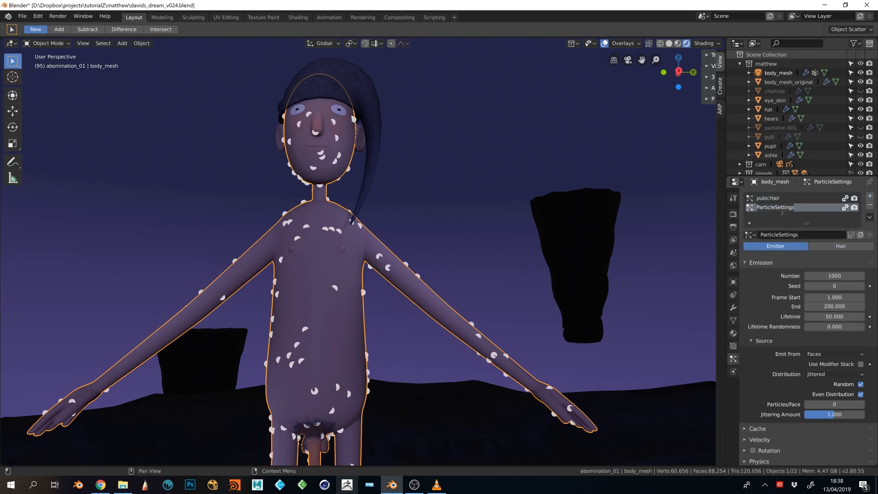
text(pubicBeard)
Assign the existing pubicSettings particle settings to the pubicBeard system
click(752, 235)
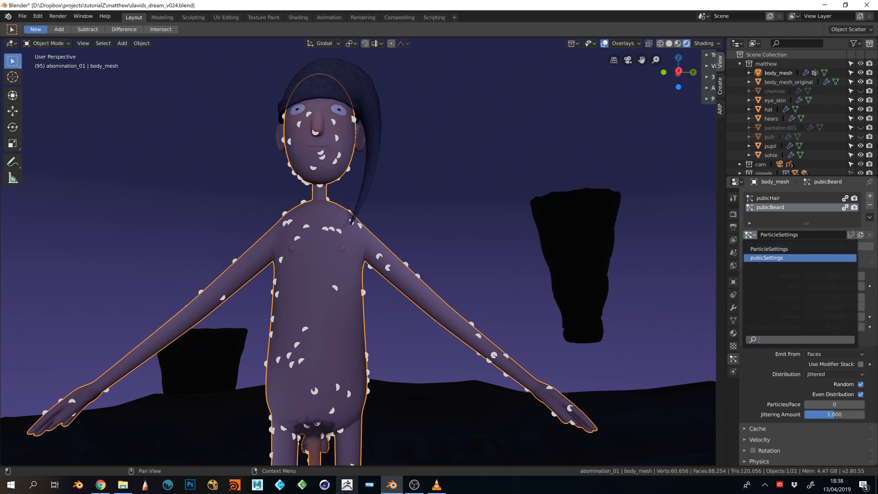
click(775, 259)
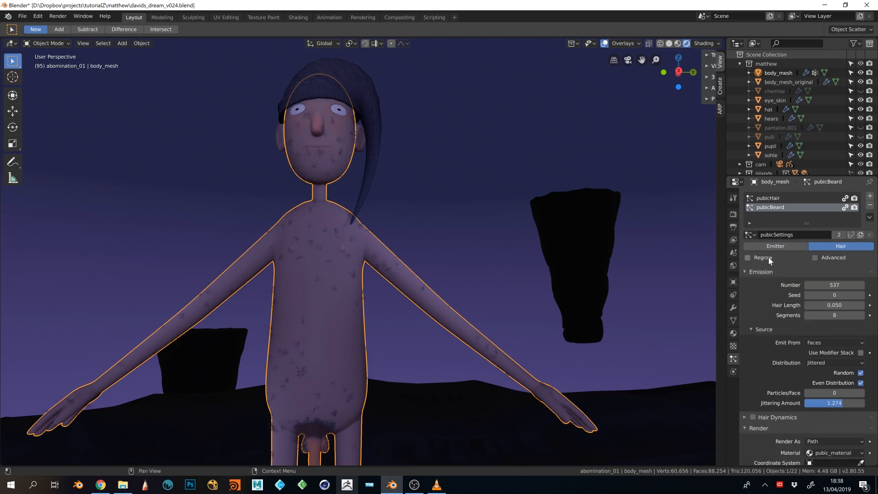
mouse_move(356, 352)
middle_down()
mouse_move(388, 372)
mouse_move(335, 363)
mouse_move(352, 361)
middle_up()
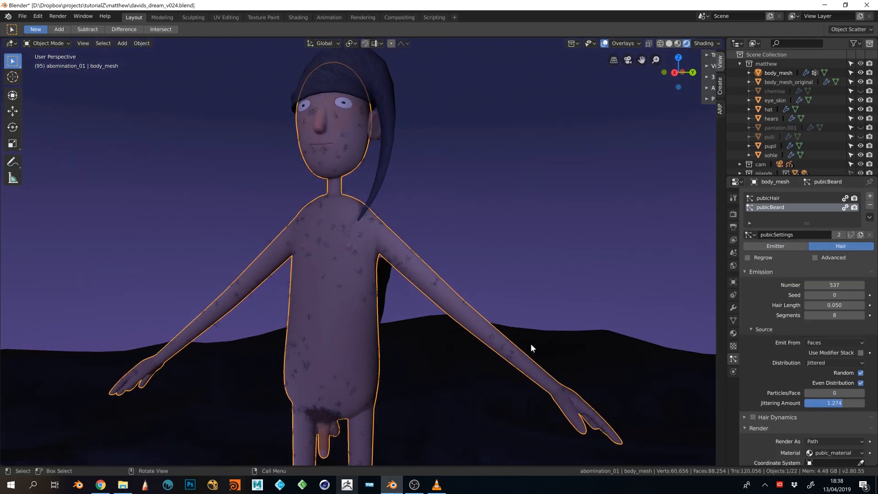
scroll(777, 251, down, 15)
scroll(786, 273, down, 20)
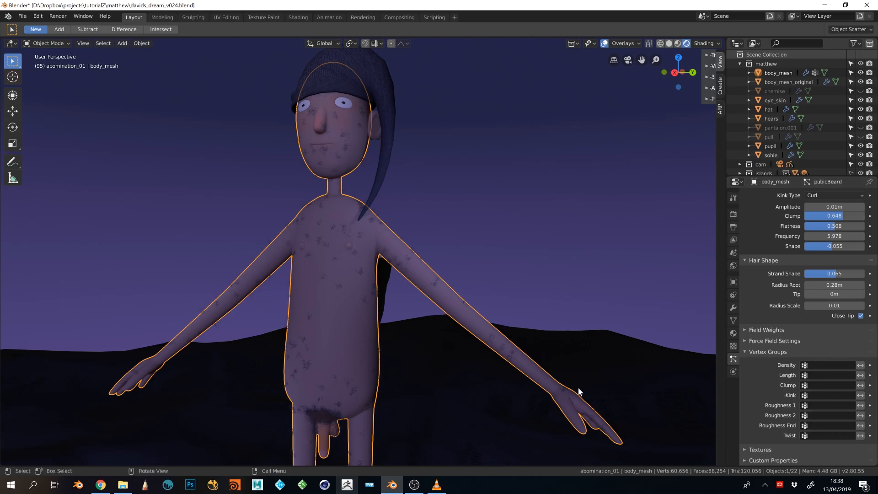
middle_drag(341, 377, 358, 317)
middle_drag(311, 227, 341, 385)
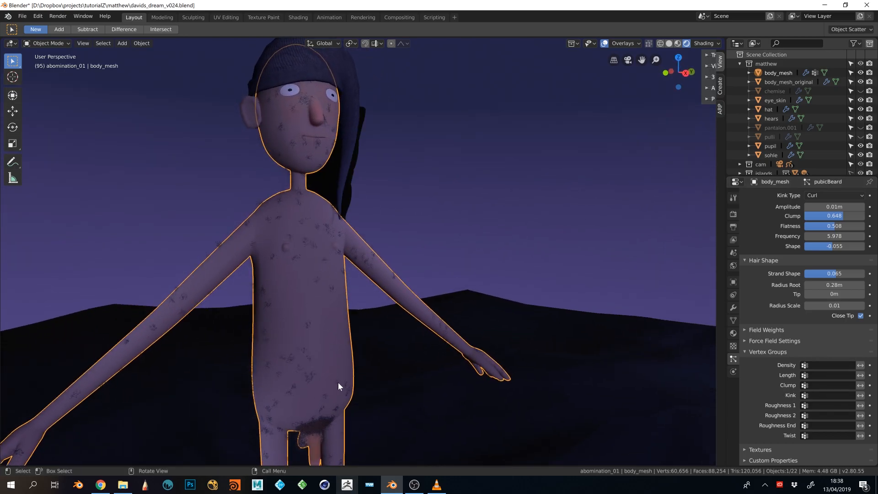
In Weight Paint mode, set the brush radius to 76 px and add a body_mesh vertex group named pubic_beard_group
click(733, 320)
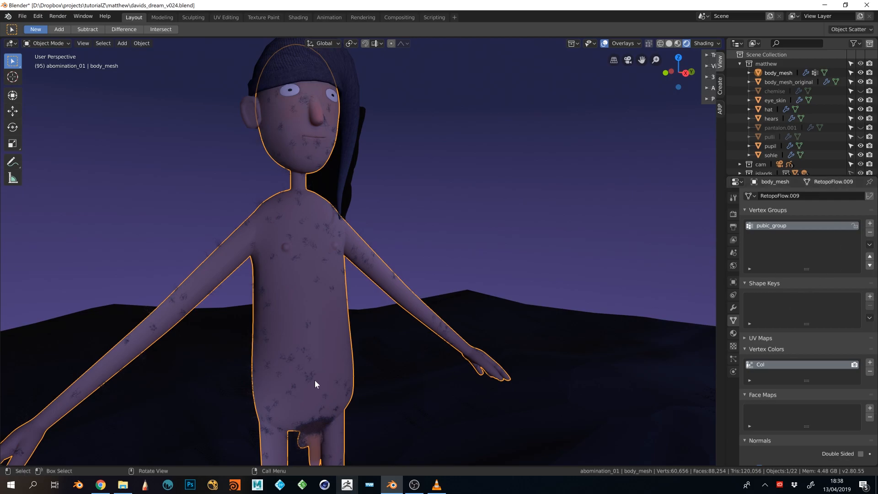
key(ctrl+Tab)
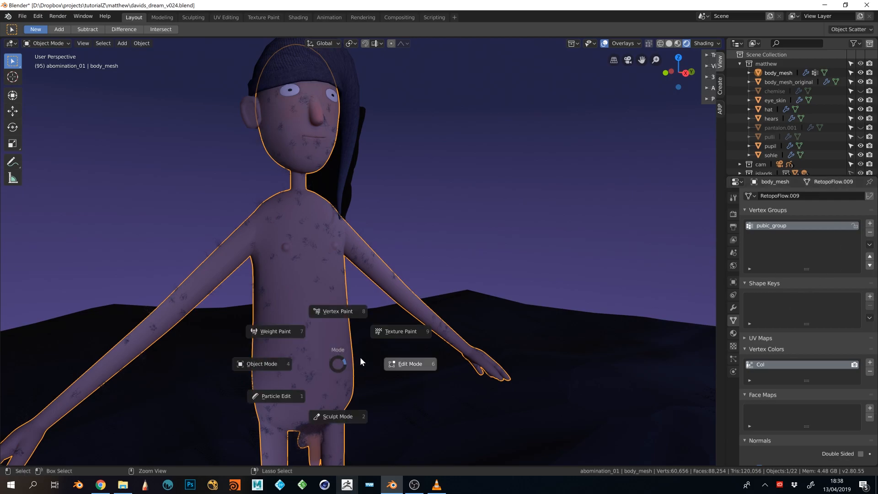
click(289, 331)
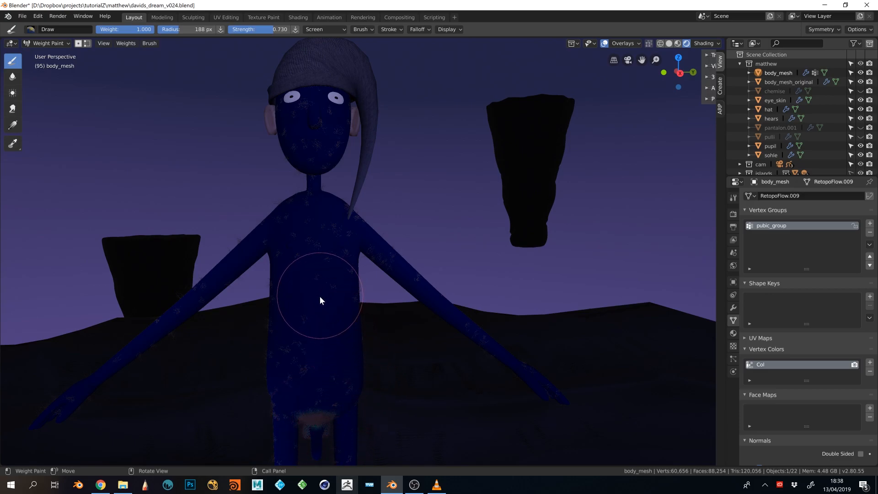
key(f)
click(297, 292)
click(870, 224)
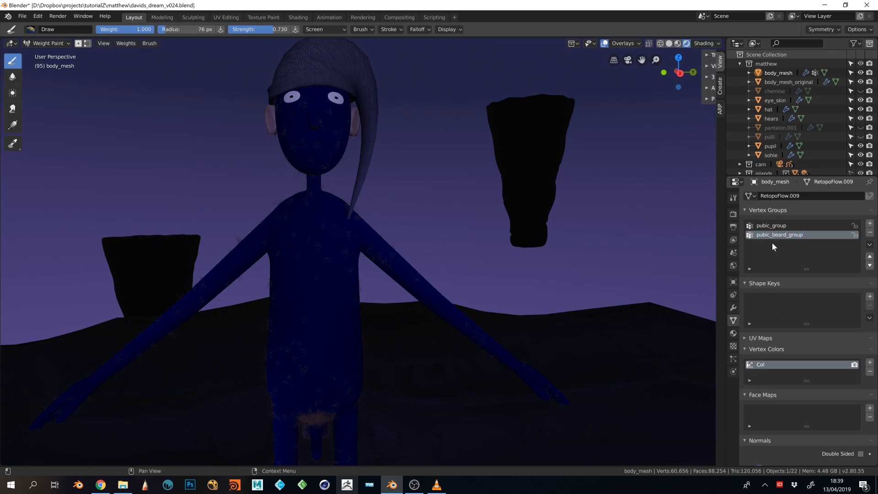
Set pubic_beard_group as the Density and Length vertex group of the pubicBeard particle system
click(733, 358)
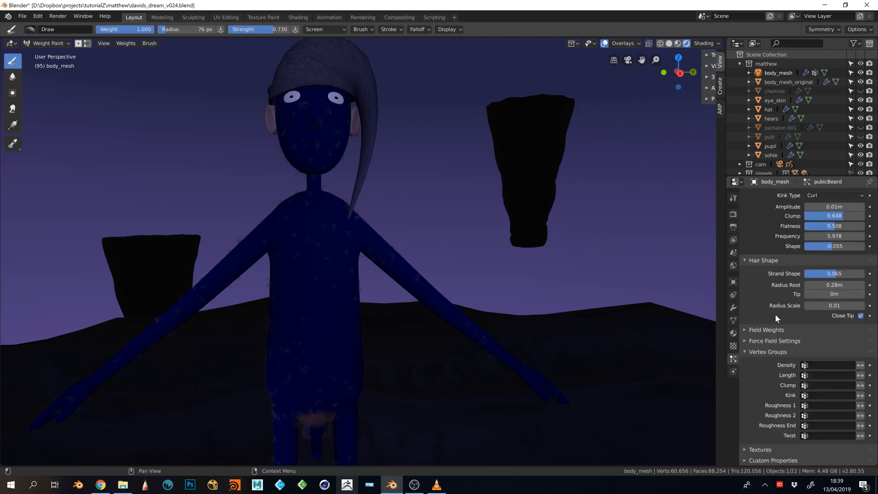
click(822, 364)
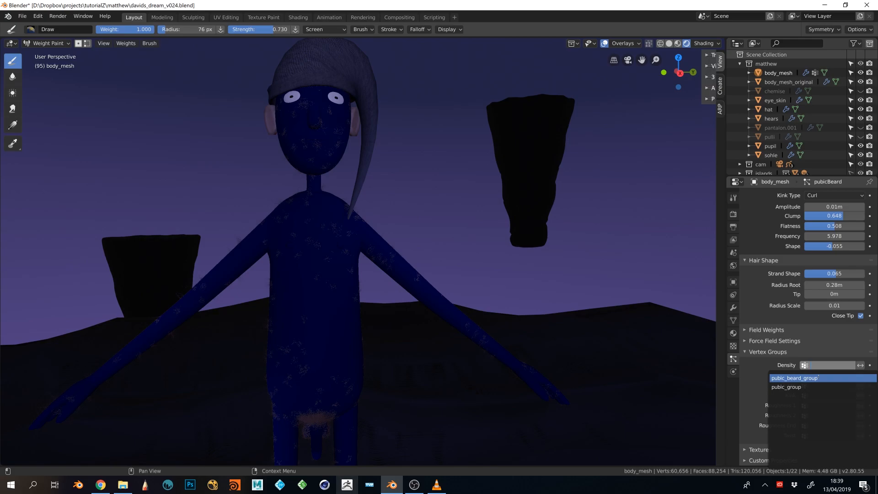
click(818, 378)
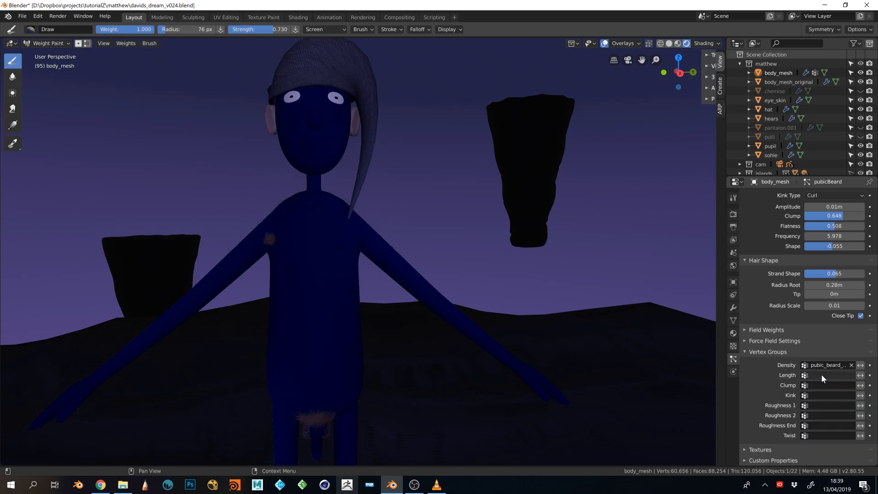
click(821, 374)
click(795, 281)
Paint a beard area at weight 1.000 along both cheeks, the jaw and the chin, and return to Object Mode
middle_drag(363, 247, 288, 262)
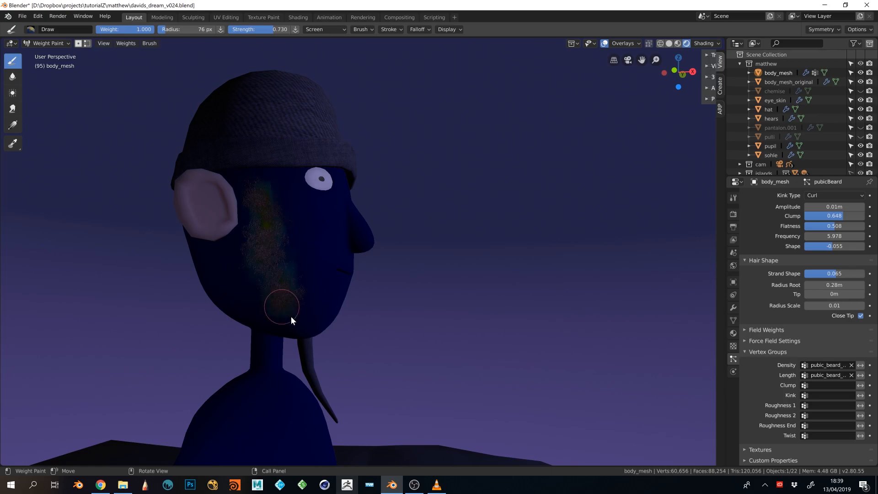
middle_drag(295, 312, 254, 213)
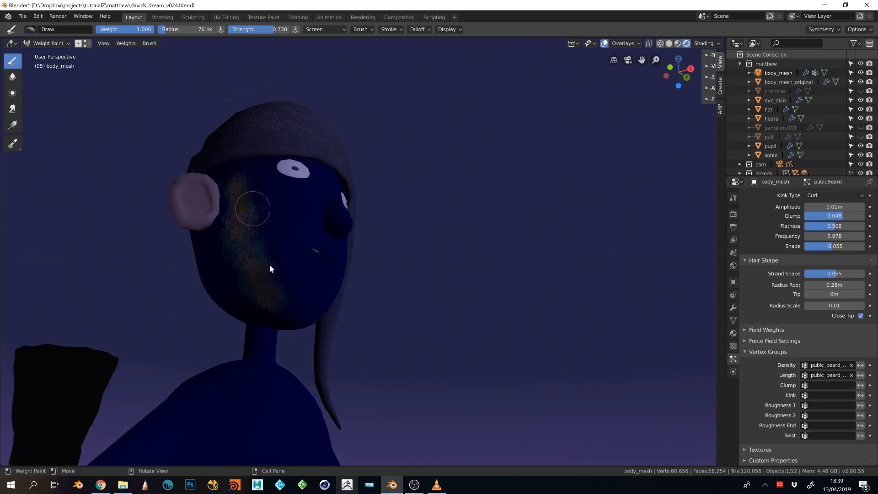
middle_drag(300, 302, 280, 306)
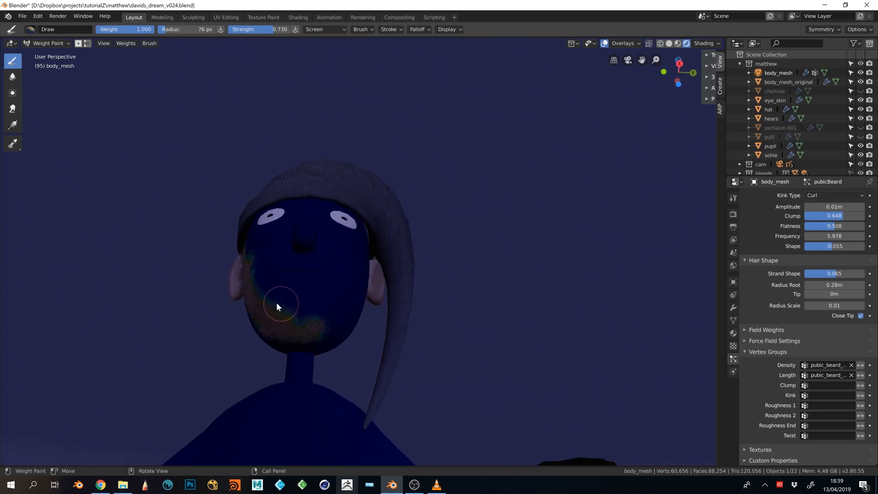
mouse_move(340, 309)
middle_down()
mouse_move(330, 319)
mouse_move(345, 311)
middle_up()
drag(359, 294, 372, 269)
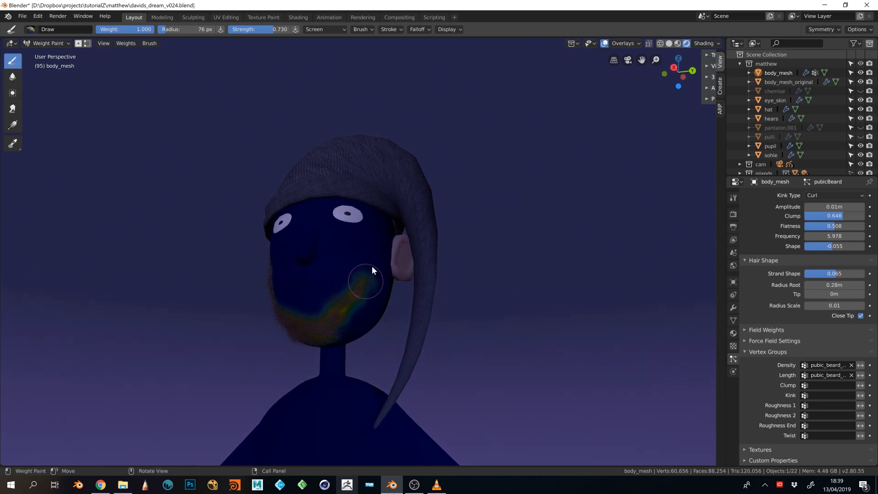
mouse_move(377, 247)
middle_down()
mouse_move(369, 270)
mouse_move(383, 254)
middle_up()
mouse_move(383, 254)
mouse_down()
mouse_move(394, 221)
mouse_move(393, 265)
mouse_up()
mouse_move(388, 284)
middle_down()
mouse_move(391, 264)
mouse_move(380, 323)
mouse_move(402, 317)
mouse_move(421, 327)
mouse_move(400, 305)
middle_up()
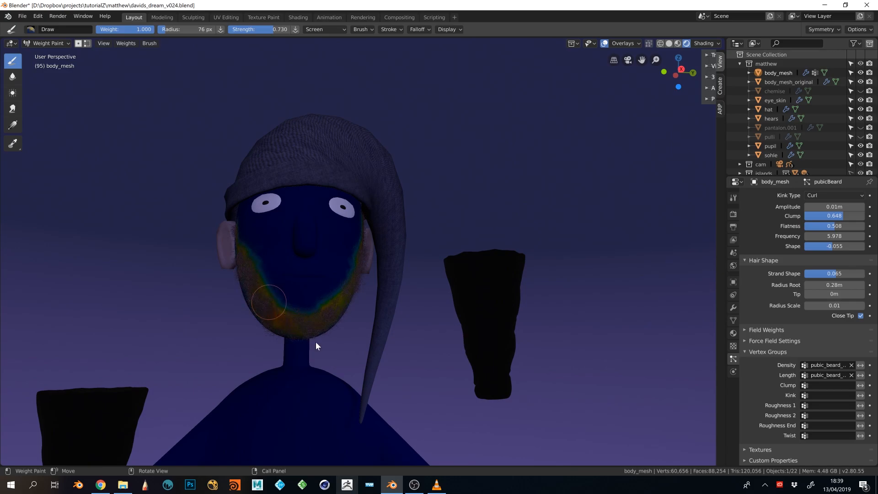
mouse_move(340, 306)
middle_down()
mouse_move(336, 316)
mouse_move(343, 287)
mouse_move(374, 281)
middle_up()
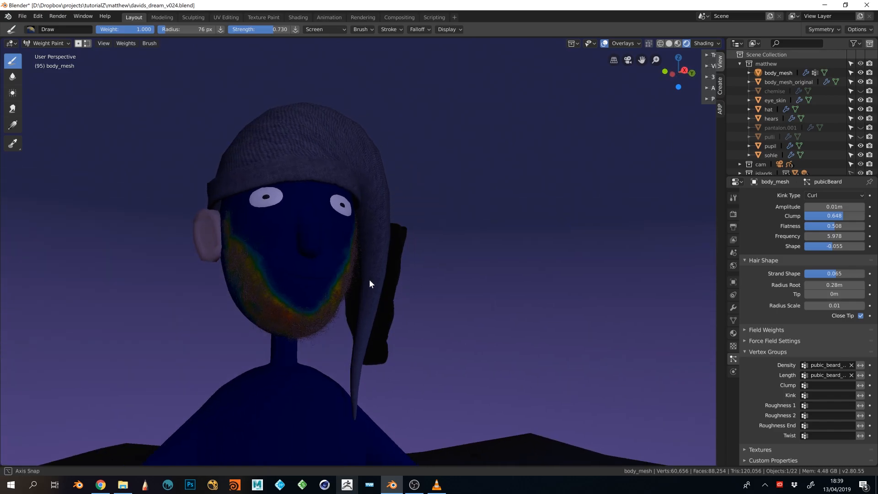
middle_drag(330, 320, 369, 303)
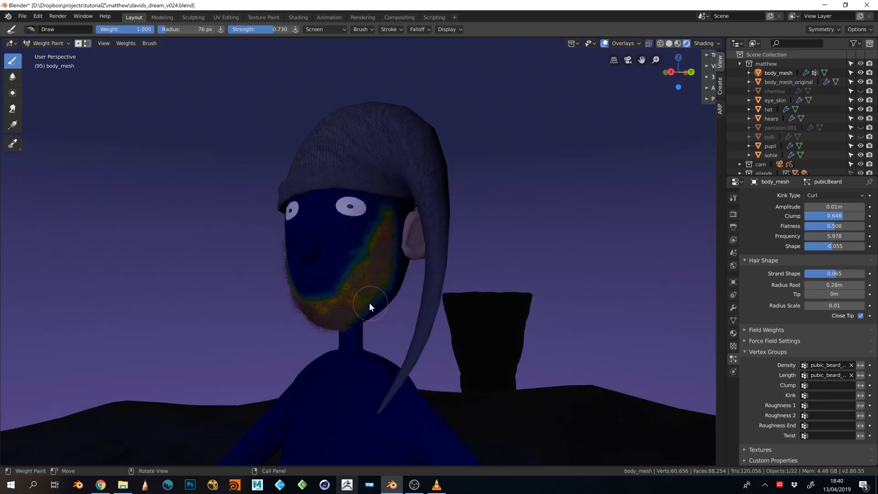
key(ctrl+Tab)
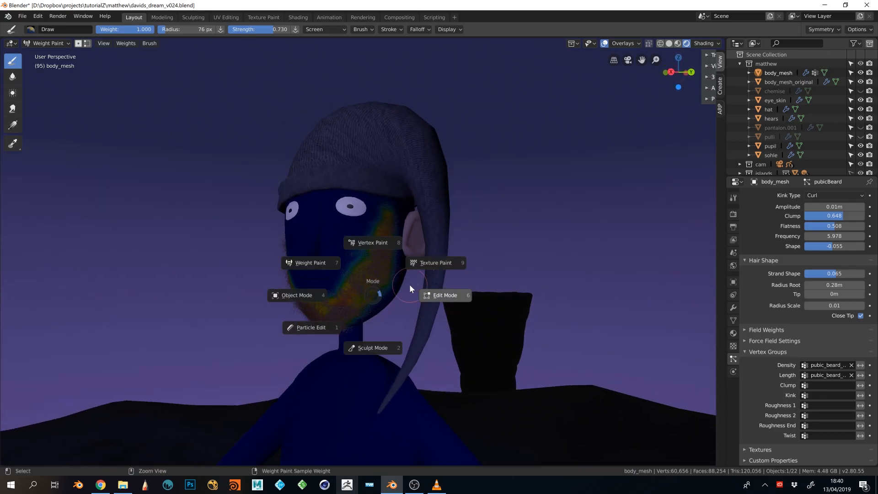
click(315, 293)
Unhide the abomination_01 collection, then select and frame the mark_forster_kopf_lowpoly_03 head
middle_drag(374, 320, 450, 268)
click(432, 332)
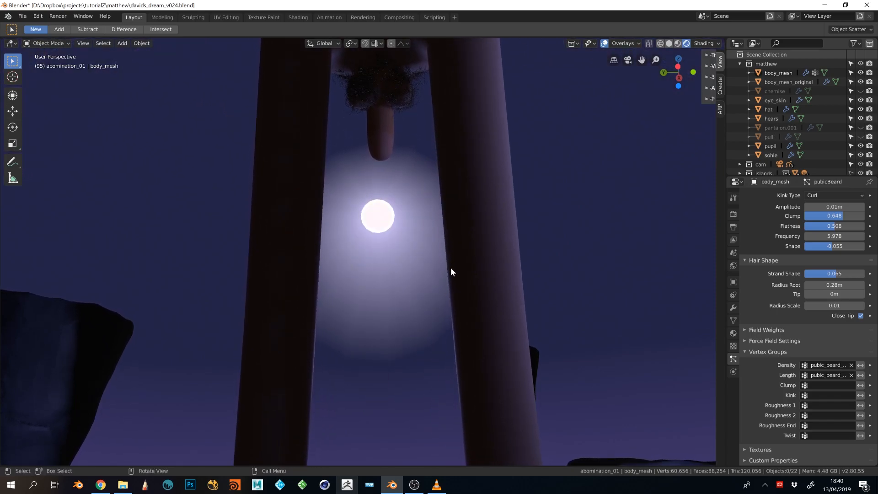
scroll(861, 156, down, 2)
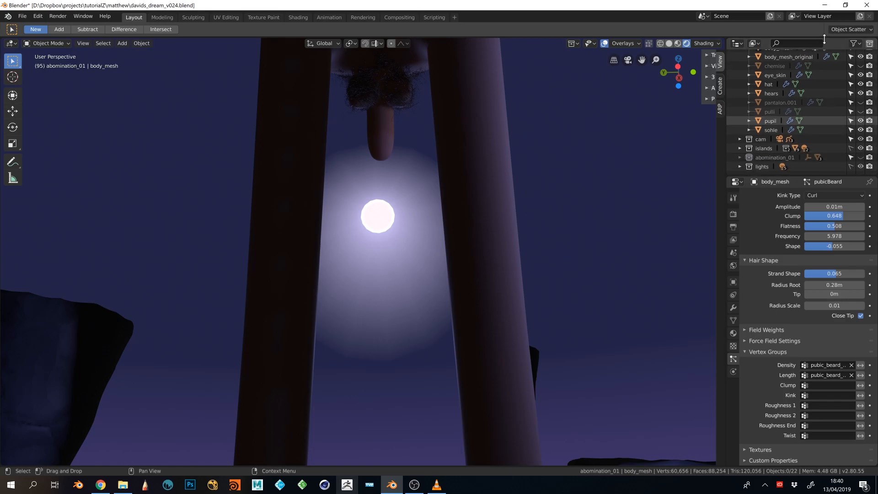
click(860, 158)
click(388, 303)
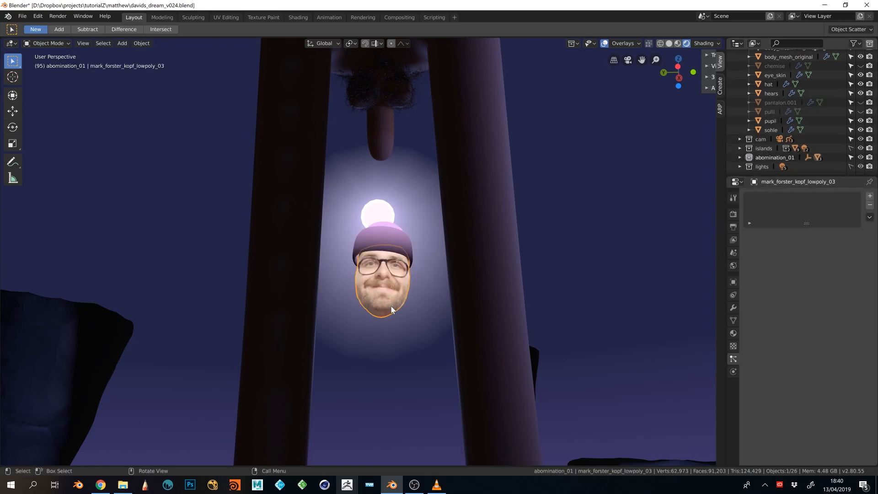
key(KP_Decimal)
middle_drag(399, 308, 437, 318)
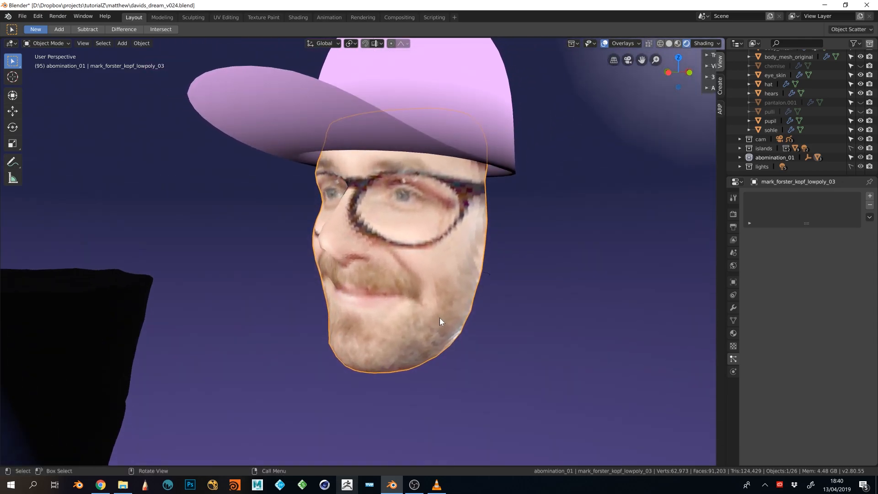
middle_drag(549, 325, 467, 314)
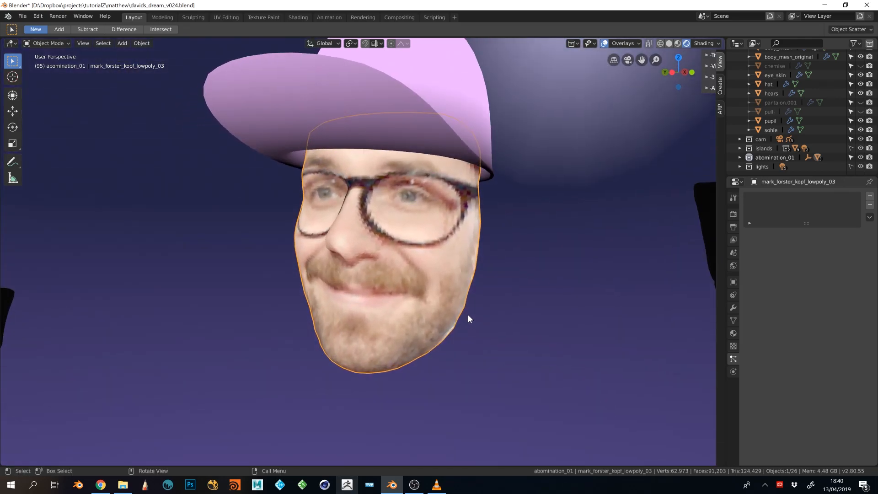
Add a particle system to the mark_forster_kopf_lowpoly_03 head and assign it the existing pubicSettings
click(870, 197)
click(750, 235)
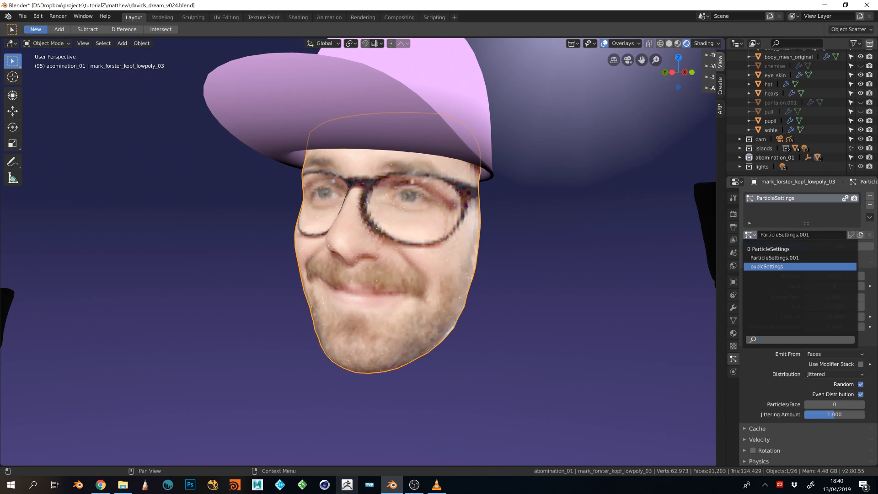
click(766, 266)
middle_drag(416, 334, 437, 317)
middle_drag(437, 319, 408, 336)
scroll(393, 361, up, 3)
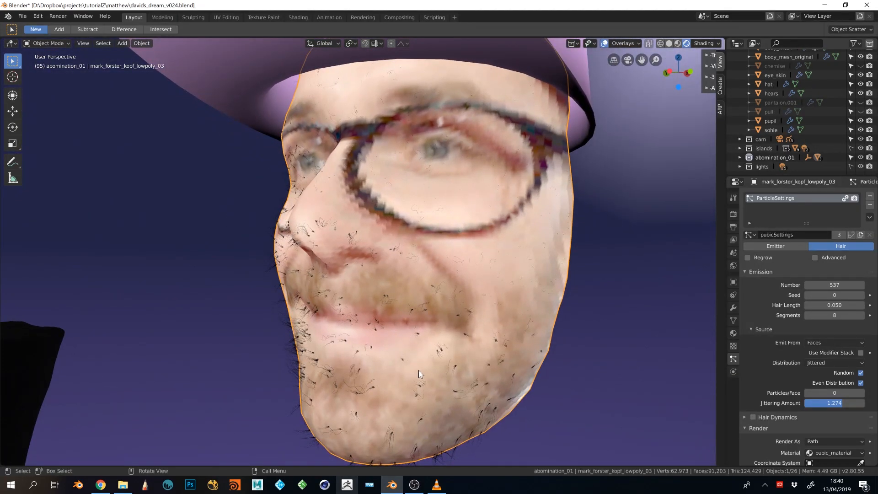
mouse_move(440, 387)
middle_down()
mouse_move(443, 371)
mouse_move(439, 378)
middle_up()
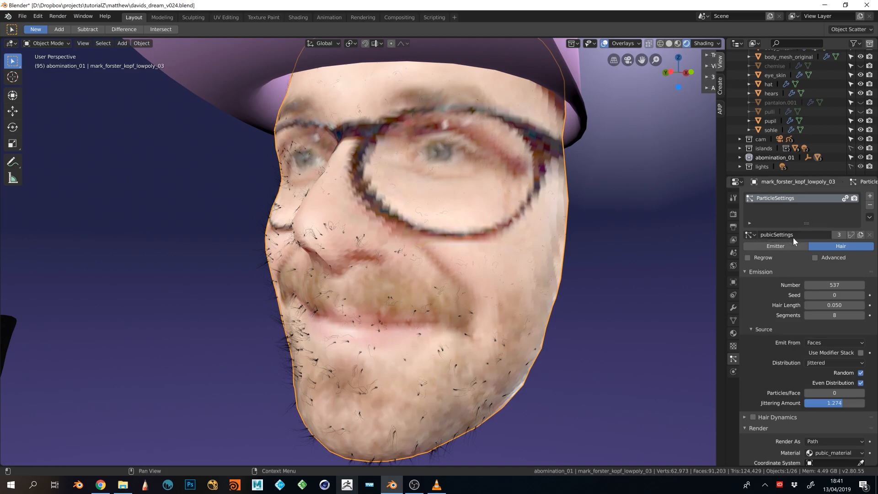
Make the head's particle settings a single-user copy and rename it pubicSettings_02
middle_drag(585, 312, 476, 343)
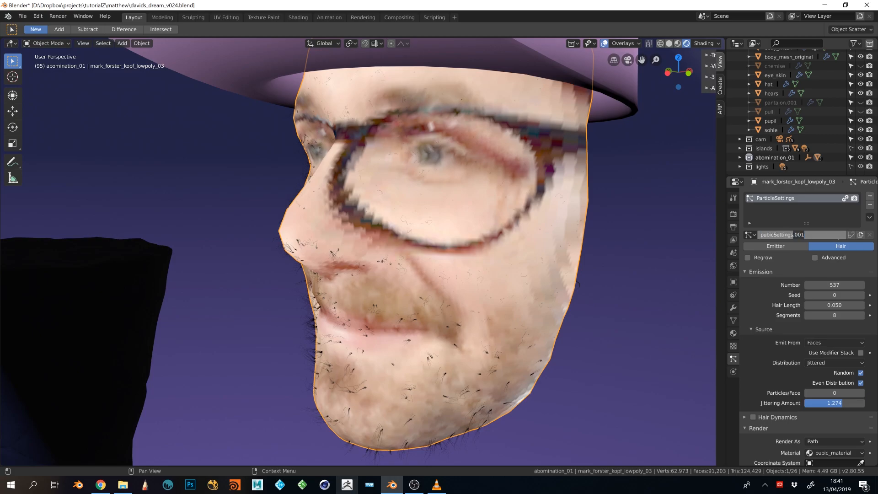
text(_02)
key(Return)
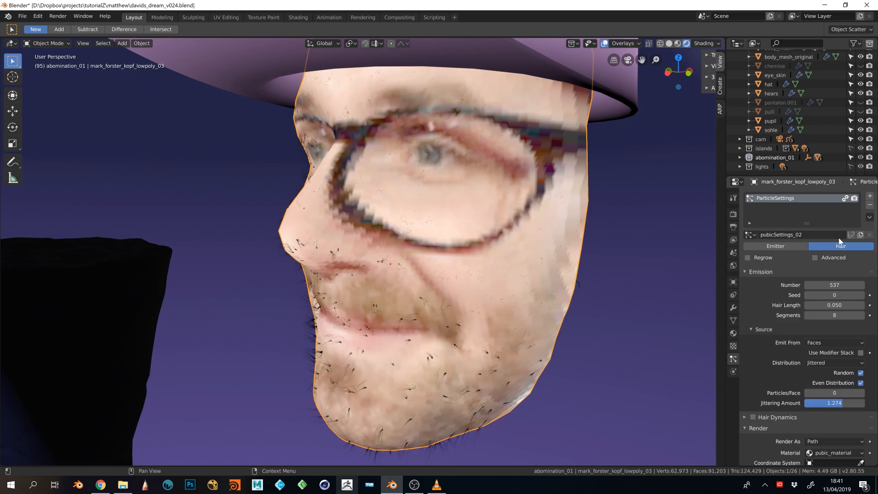
Set the Hair Length of pubicSettings_02 to 1.5
scroll(770, 379, down, 6)
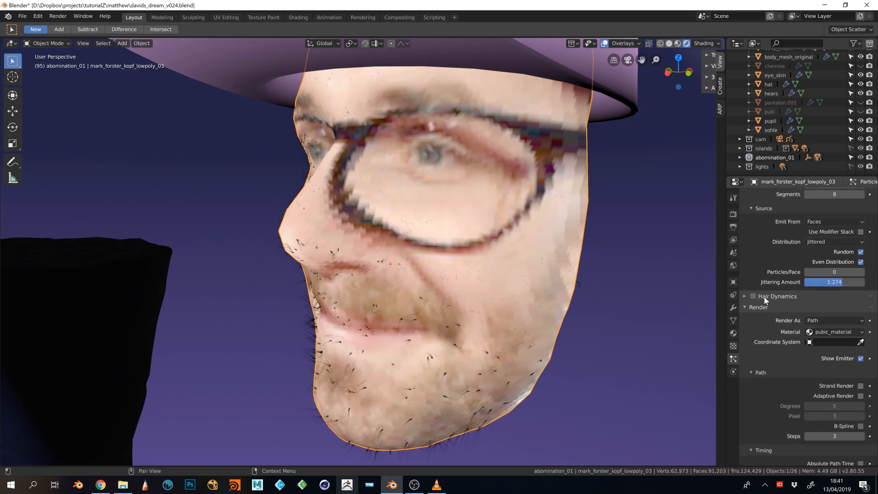
scroll(763, 302, up, 6)
drag(831, 305, 850, 304)
click(843, 307)
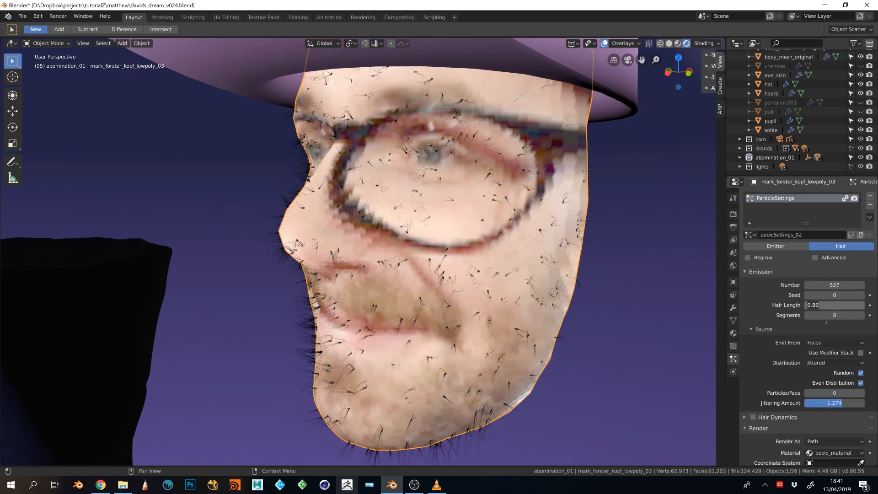
key(Return)
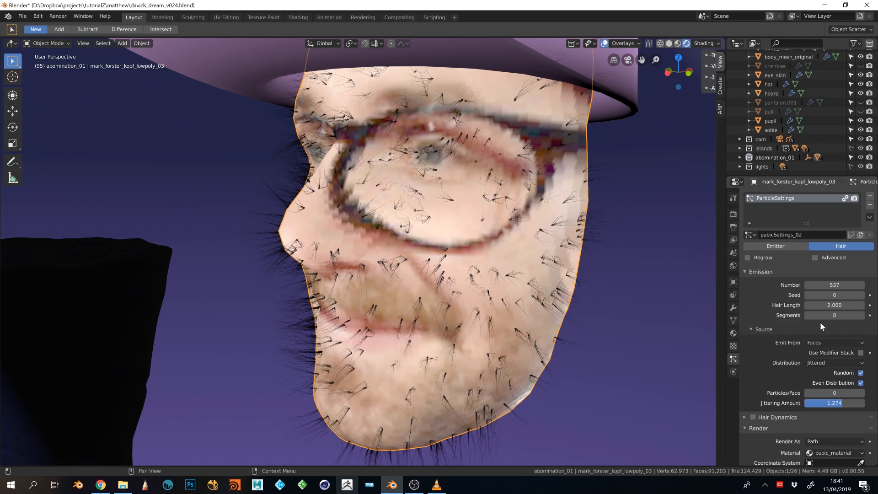
click(836, 309)
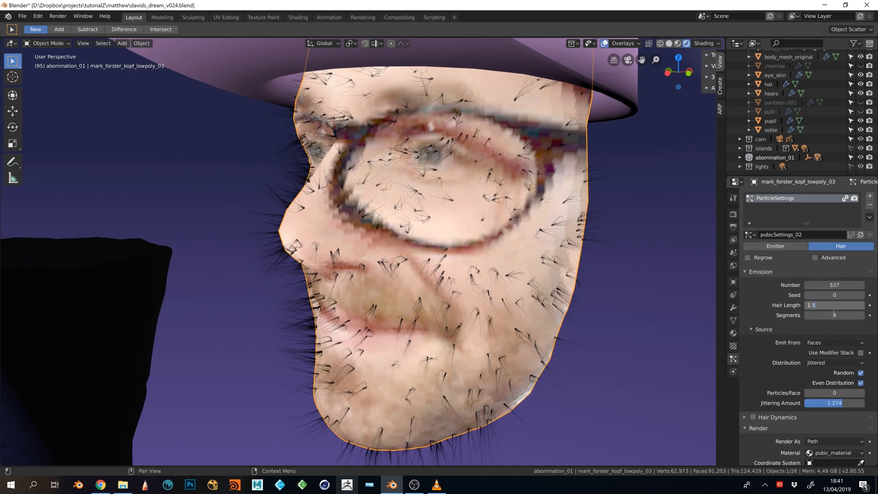
text(1.5)
key(Return)
Raise the Radius of the child hairs to 2.3 m so they spread over the head
scroll(789, 405, down, 15)
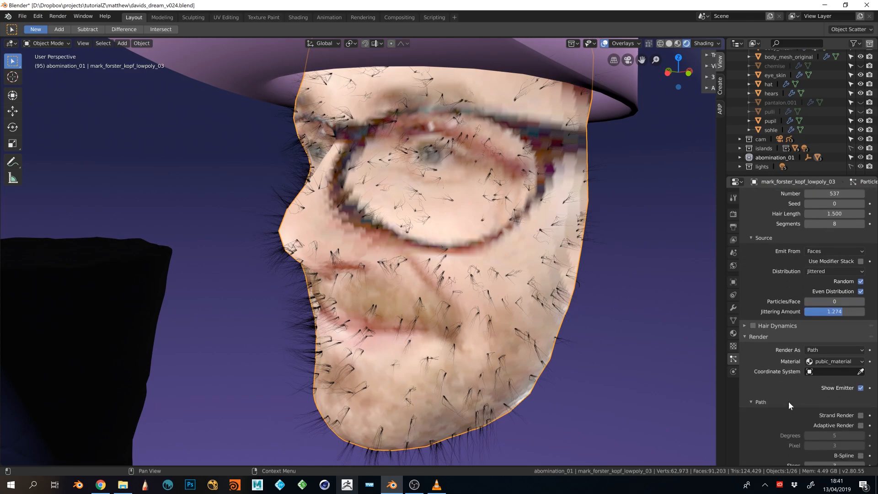
scroll(789, 396, down, 8)
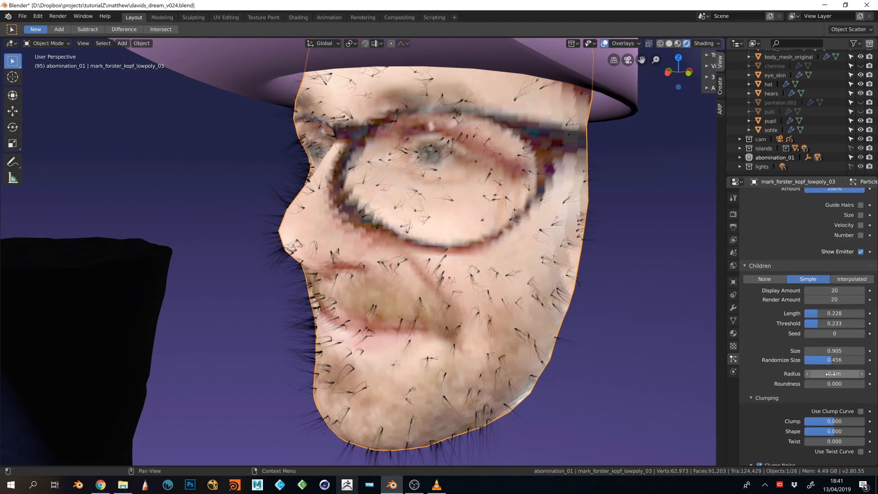
drag(831, 373, 838, 373)
middle_drag(595, 370, 499, 364)
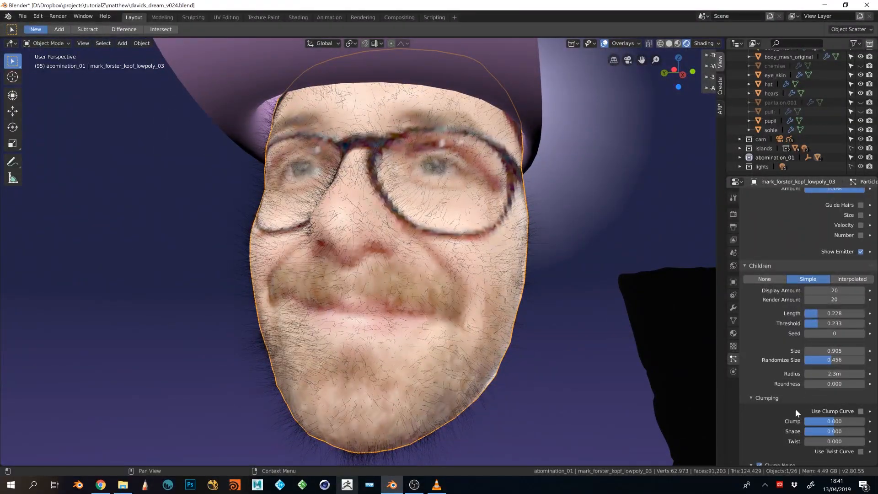
Thicken the strands by setting the Hair Shape Radius Root to 0.7 m and Radius Scale to 0.02
scroll(787, 347, down, 15)
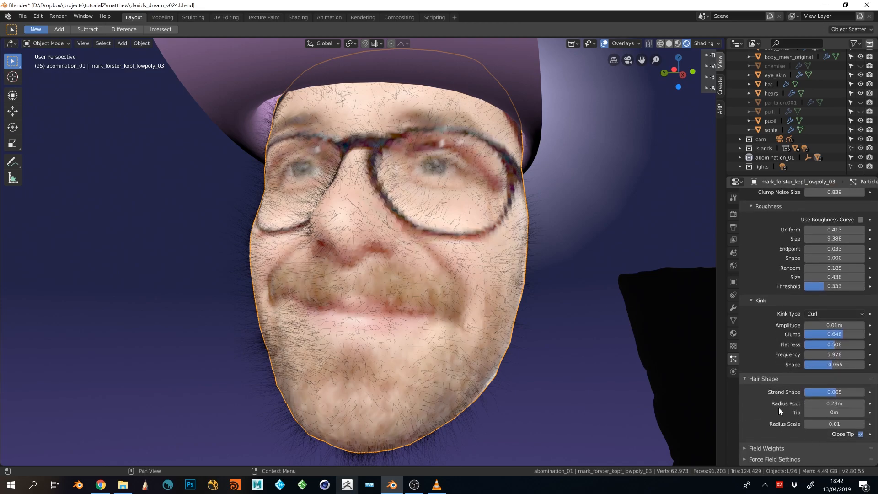
drag(833, 424, 843, 424)
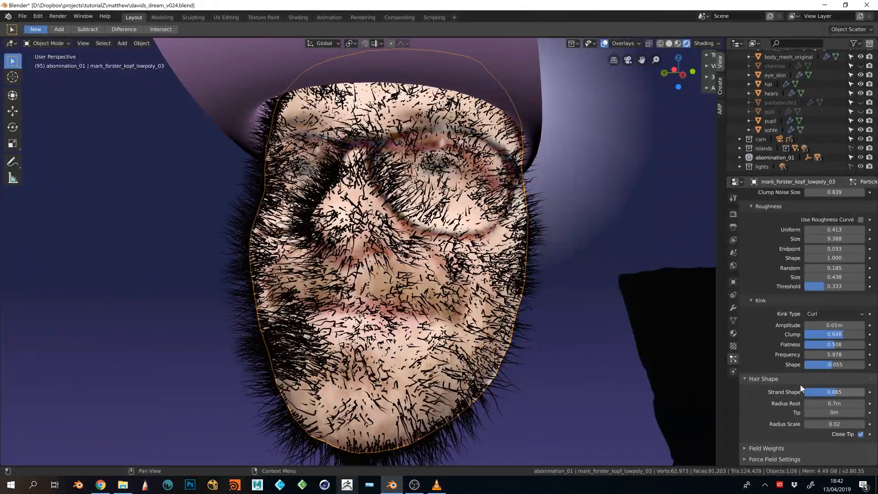
middle_drag(408, 339, 416, 365)
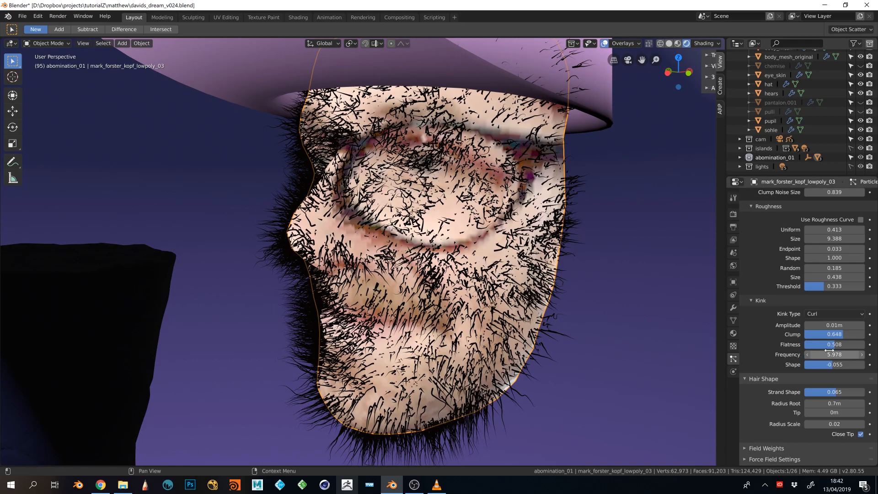
Make the hair curlier with a Kink Amplitude of 0.15 m and a Frequency of 6.029
drag(831, 325, 841, 325)
mouse_move(453, 365)
middle_down()
mouse_move(491, 359)
mouse_move(434, 365)
mouse_move(497, 359)
mouse_move(442, 359)
mouse_move(448, 369)
middle_up()
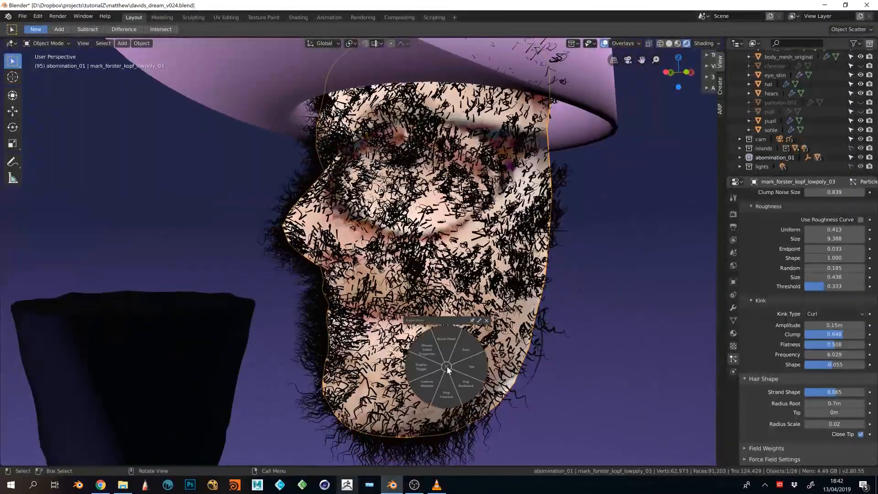
click(487, 320)
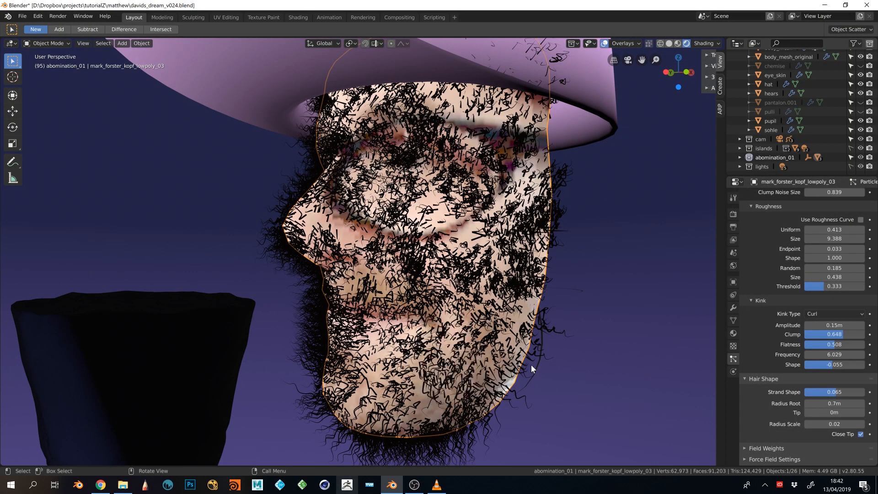
mouse_move(485, 373)
middle_down()
mouse_move(506, 375)
mouse_move(496, 383)
middle_up()
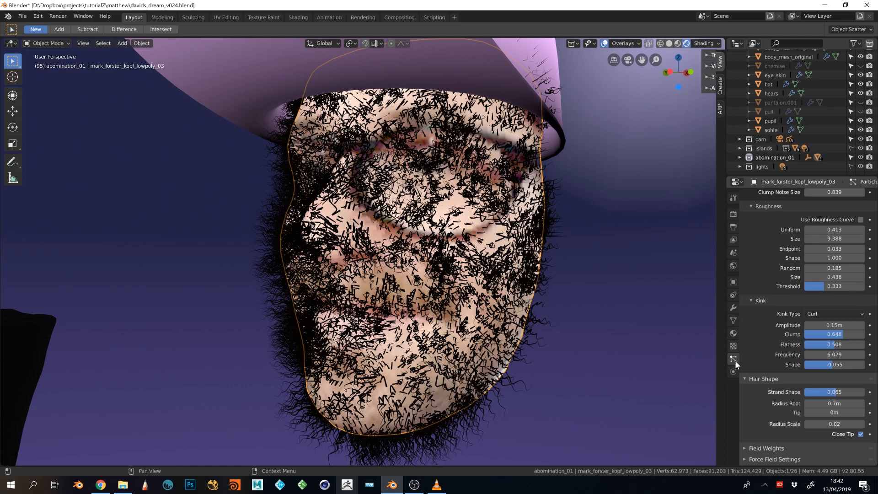
Add a vertex group to the head mesh and assign it to the particle system's Density and Length
click(733, 321)
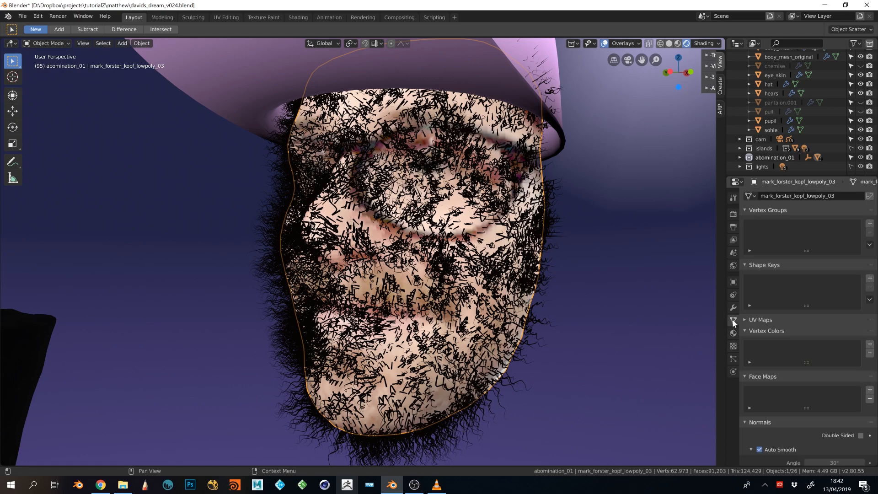
click(869, 223)
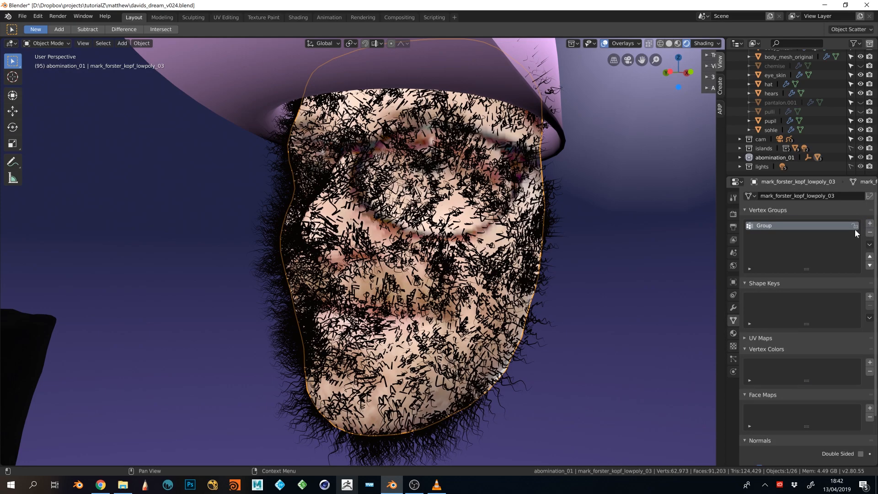
click(732, 359)
scroll(818, 356, down, 5)
click(825, 365)
click(820, 378)
click(820, 375)
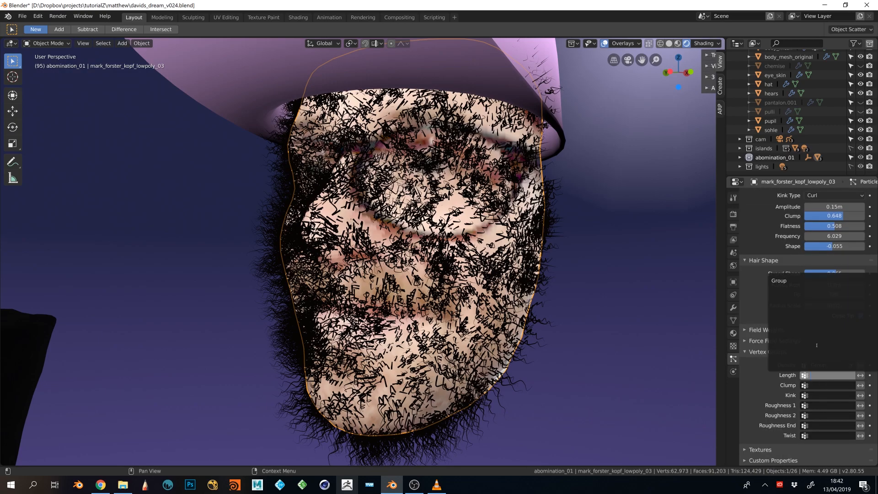
click(820, 280)
Switch the head to Weight Paint mode and enlarge the brush radius to 216 px
key(ctrl+Tab)
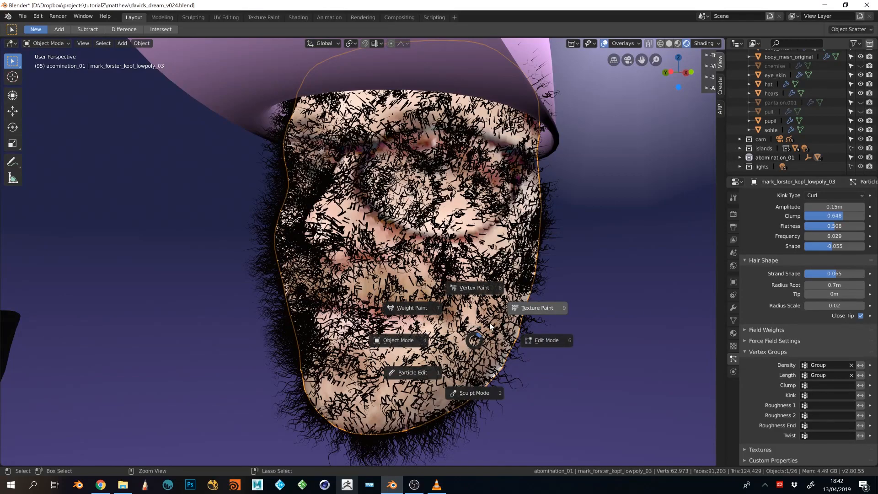
click(541, 311)
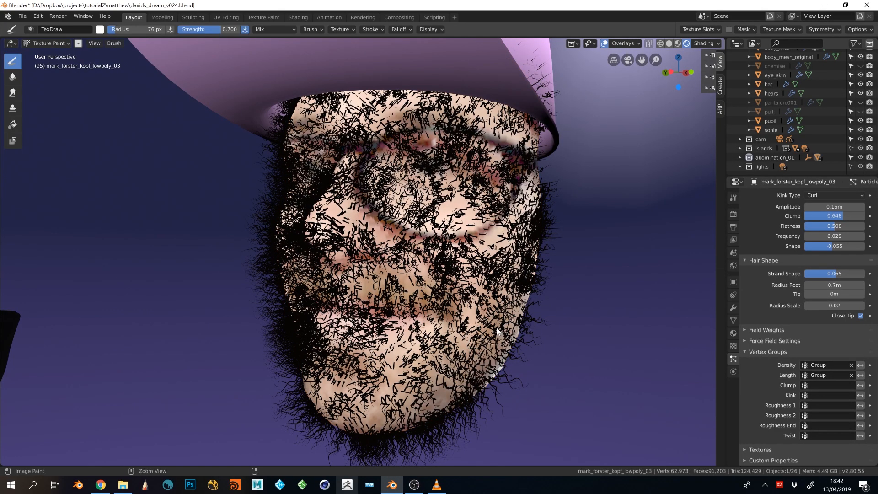
key(ctrl+Tab)
click(451, 314)
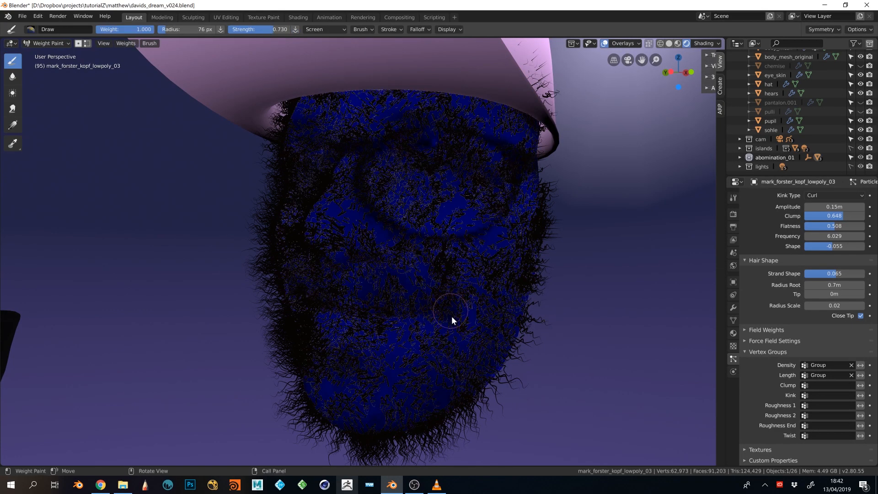
middle_drag(486, 325, 352, 324)
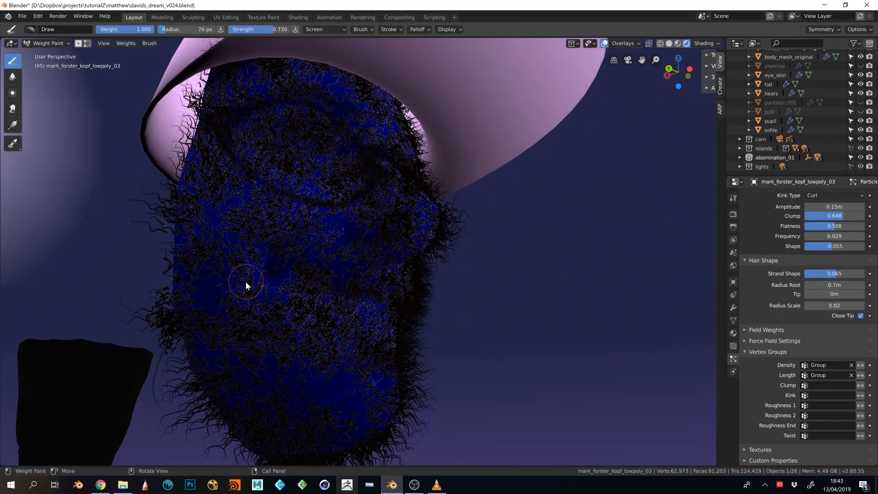
key(f)
click(276, 266)
Paint a full beard area at weight 1.000 along both cheeks, the jaw, the underside and the chin
mouse_move(232, 245)
mouse_down()
mouse_move(222, 285)
mouse_move(242, 368)
mouse_move(298, 369)
mouse_up()
middle_drag(297, 369, 276, 358)
drag(276, 358, 313, 389)
mouse_move(315, 387)
middle_down()
mouse_move(318, 367)
mouse_move(300, 353)
middle_up()
drag(278, 343, 339, 387)
middle_drag(338, 376, 316, 402)
drag(335, 393, 358, 392)
shift+middle_drag(356, 392, 345, 346)
drag(309, 344, 350, 348)
middle_drag(352, 354, 324, 343)
drag(331, 360, 400, 336)
mouse_move(401, 339)
middle_down()
mouse_move(388, 327)
mouse_move(328, 368)
middle_up()
mouse_move(327, 368)
mouse_down()
mouse_move(397, 307)
mouse_move(421, 316)
mouse_up()
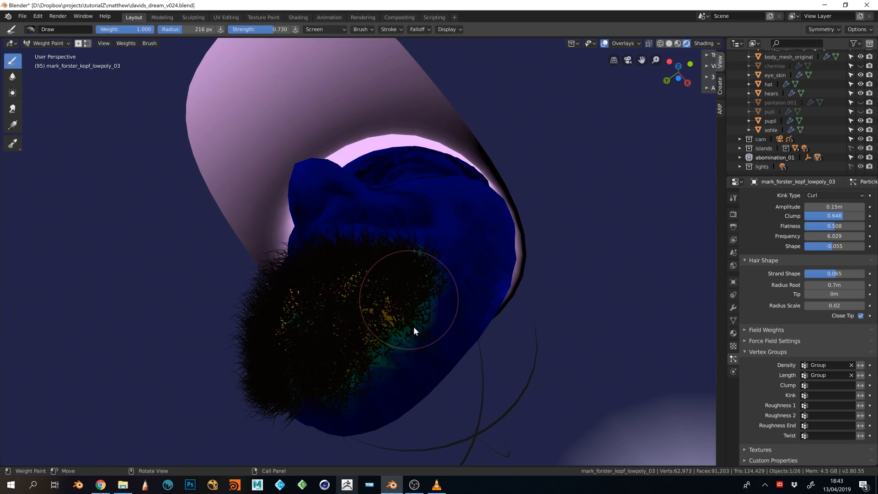
mouse_move(409, 325)
middle_down()
mouse_move(408, 340)
mouse_move(396, 340)
middle_up()
mouse_move(396, 340)
mouse_down()
mouse_move(430, 311)
mouse_move(445, 278)
mouse_move(454, 220)
mouse_move(453, 251)
mouse_up()
mouse_move(452, 251)
middle_down()
mouse_move(475, 251)
mouse_move(444, 247)
middle_up()
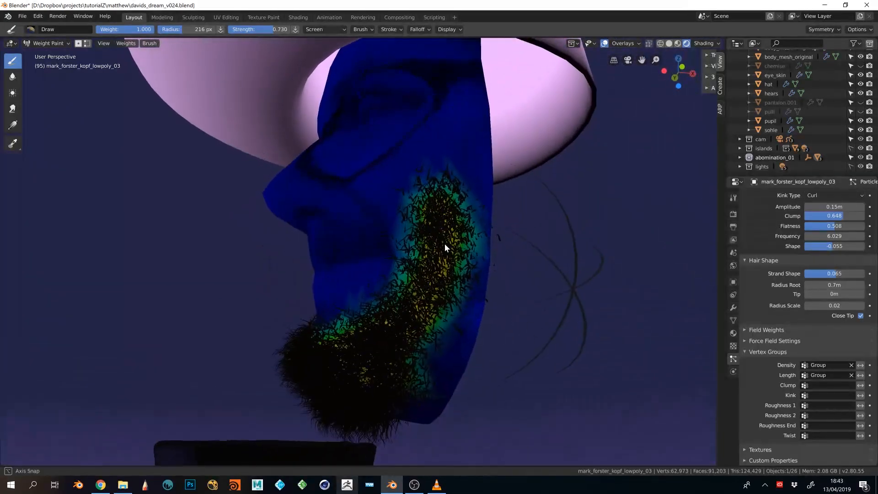
drag(418, 359, 430, 325)
middle_drag(433, 304, 457, 311)
drag(331, 345, 341, 353)
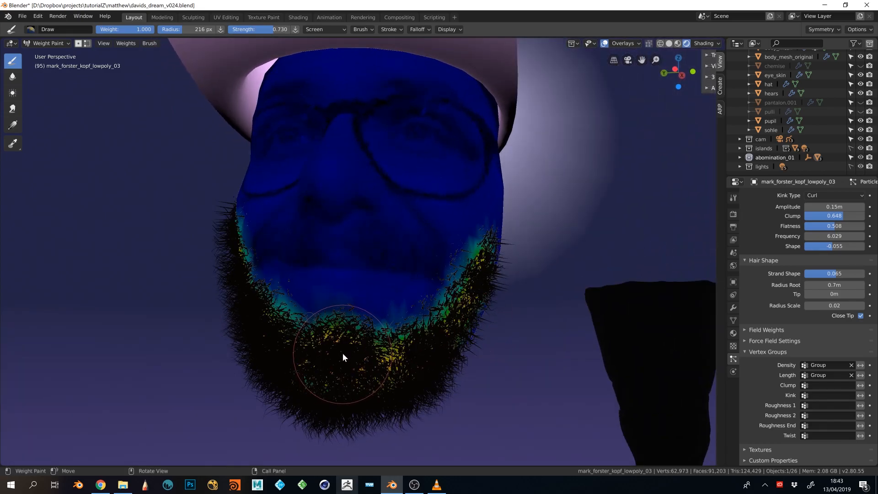
Paint a moustache across the upper lip that joins both sides of the beard, reducing the brush radius to 130 and 100 px
key(f)
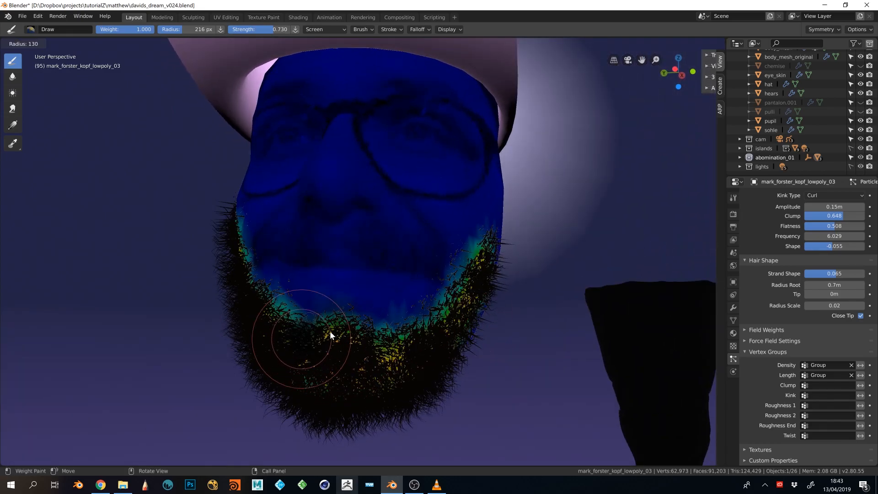
click(330, 330)
middle_drag(375, 327, 388, 325)
mouse_move(245, 252)
mouse_down()
mouse_move(235, 245)
mouse_move(270, 231)
mouse_move(323, 243)
mouse_up()
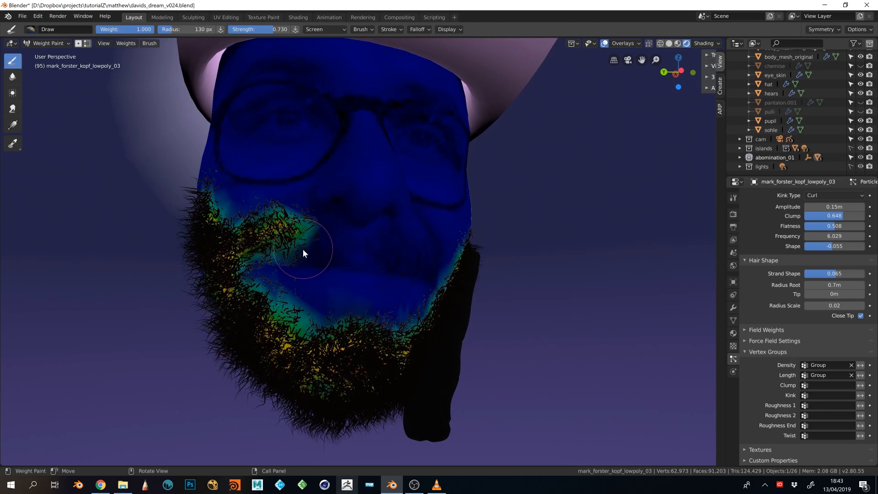
key(f)
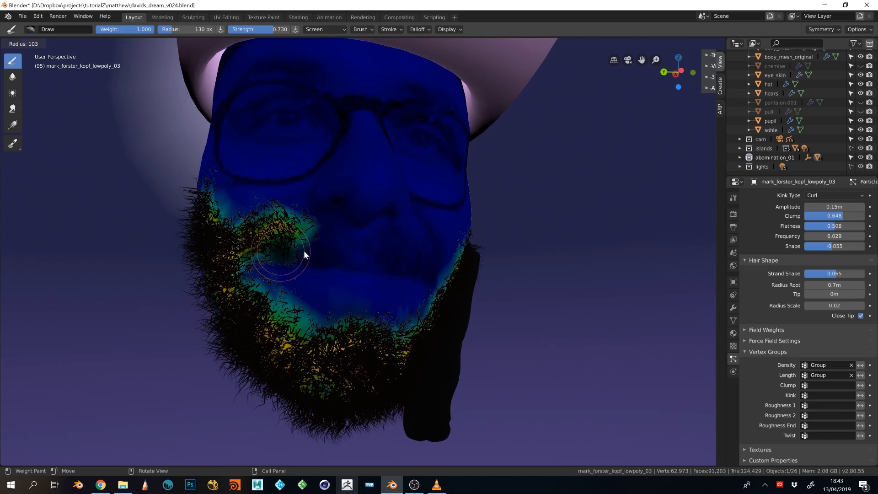
click(303, 250)
drag(306, 237, 349, 248)
middle_drag(364, 256, 395, 282)
drag(339, 251, 446, 267)
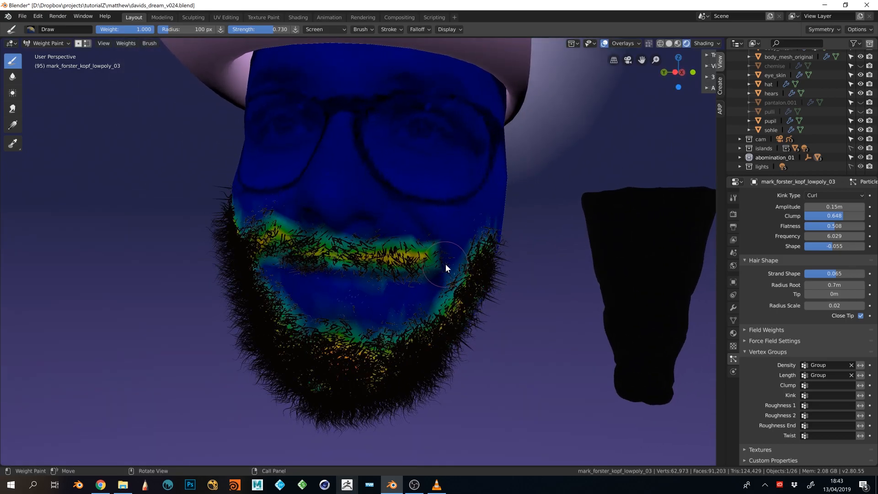
middle_drag(448, 267, 358, 349)
middle_drag(301, 305, 483, 269)
Return to Object Mode and deselect the head to view the bearded head in the whole scene
key(ctrl+Tab)
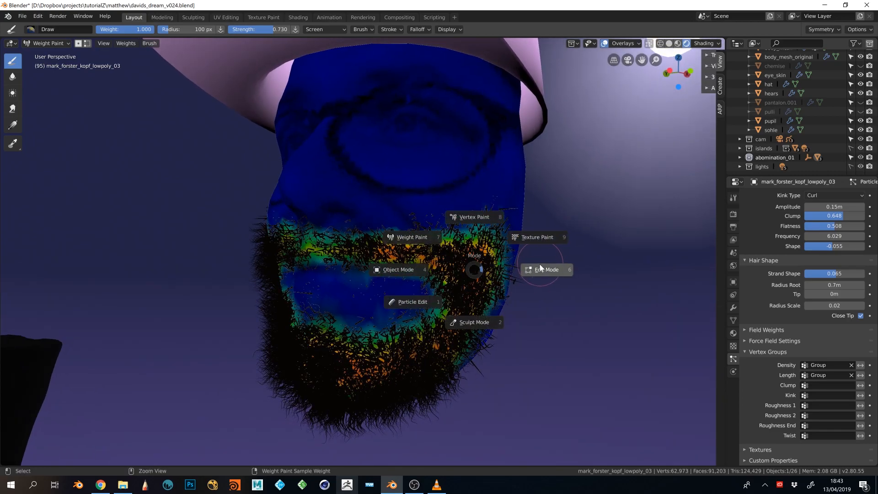
click(416, 269)
middle_drag(443, 289, 414, 327)
click(413, 325)
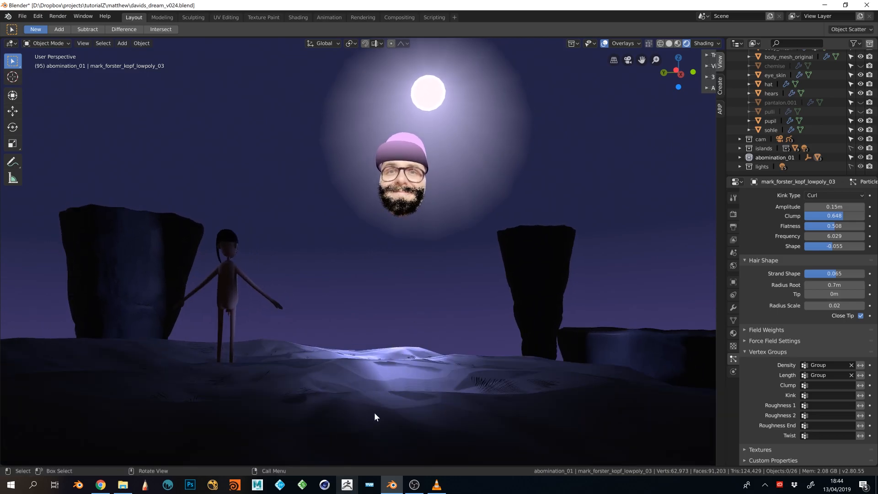